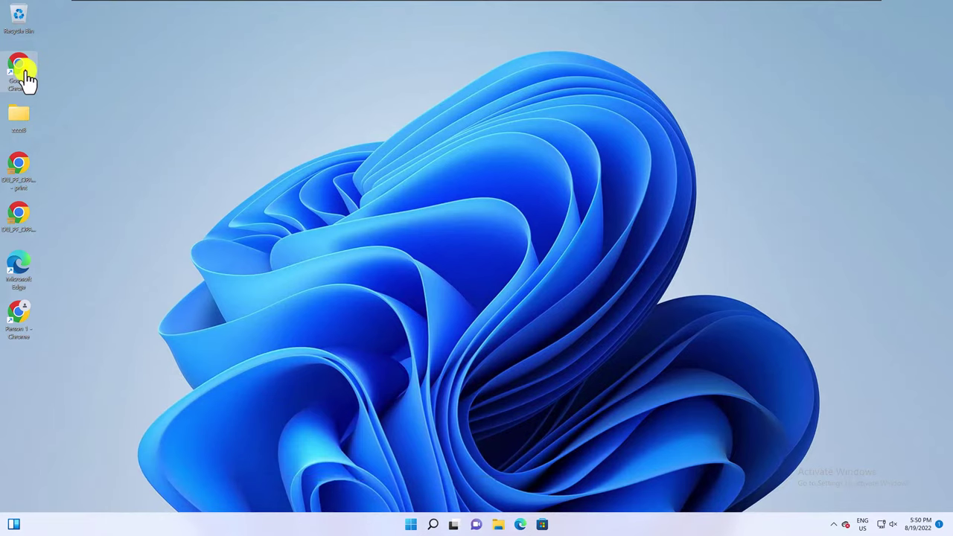
Launch Chrome from the desktop and load YouTube from the New Tab shortcut.
double_click(24, 75)
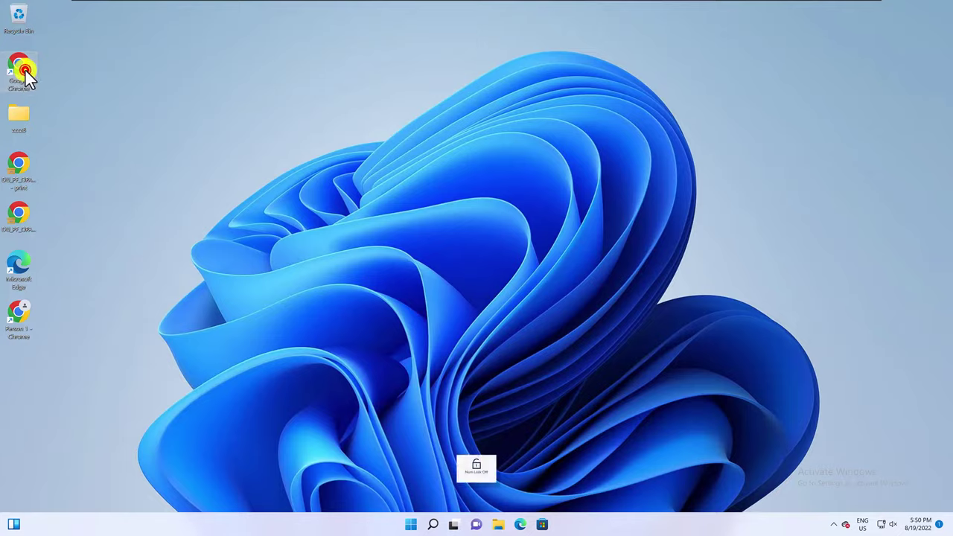
click(156, 25)
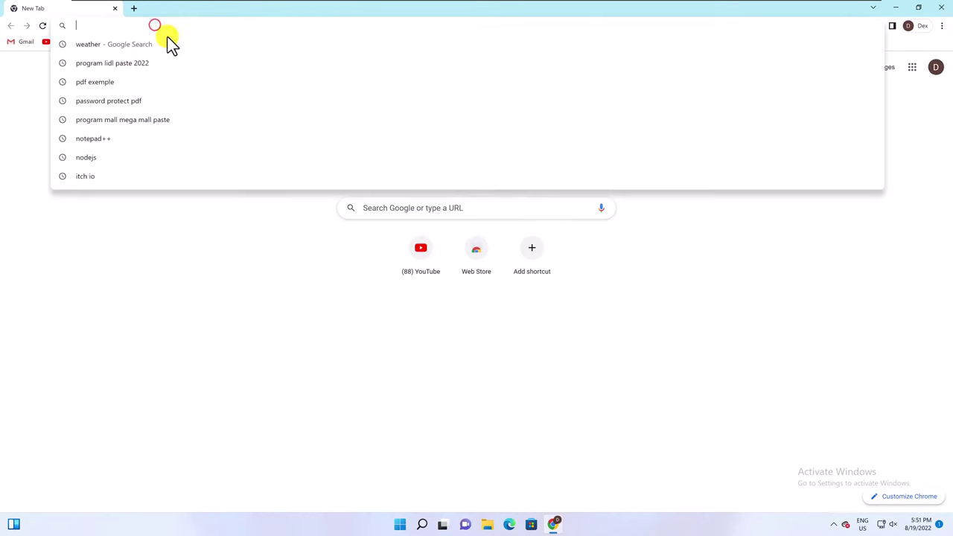
click(421, 273)
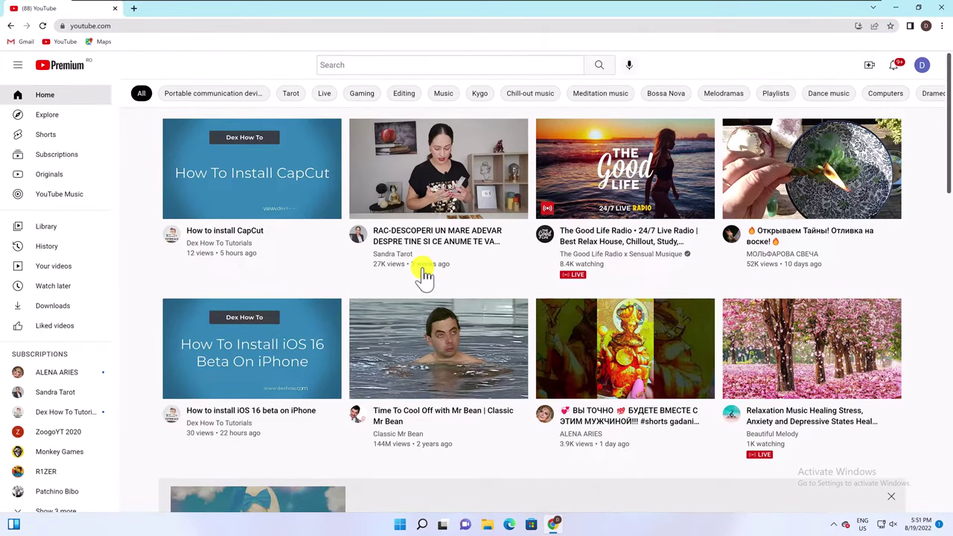
From Purchases and memberships, cancel Premium membership and continue past the lost-benefits warning.
click(922, 66)
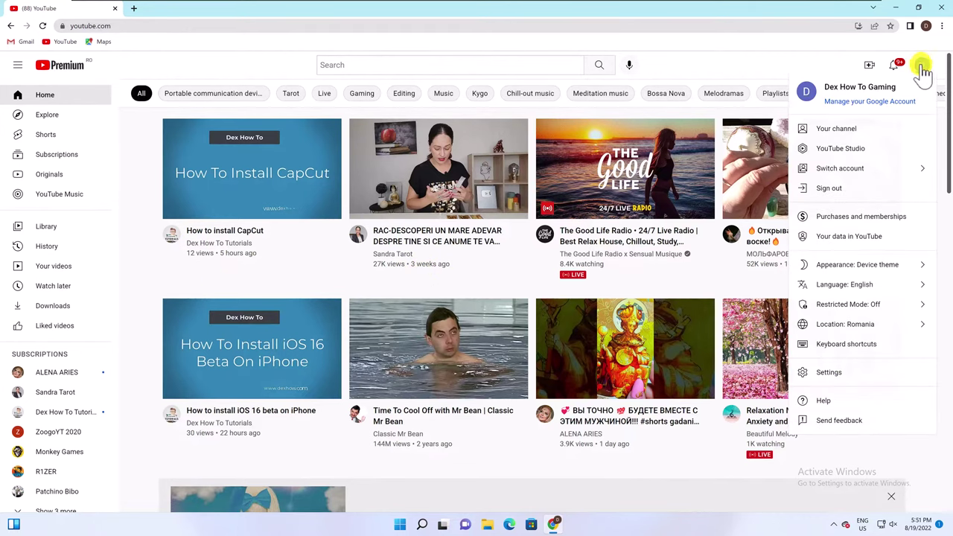
click(862, 216)
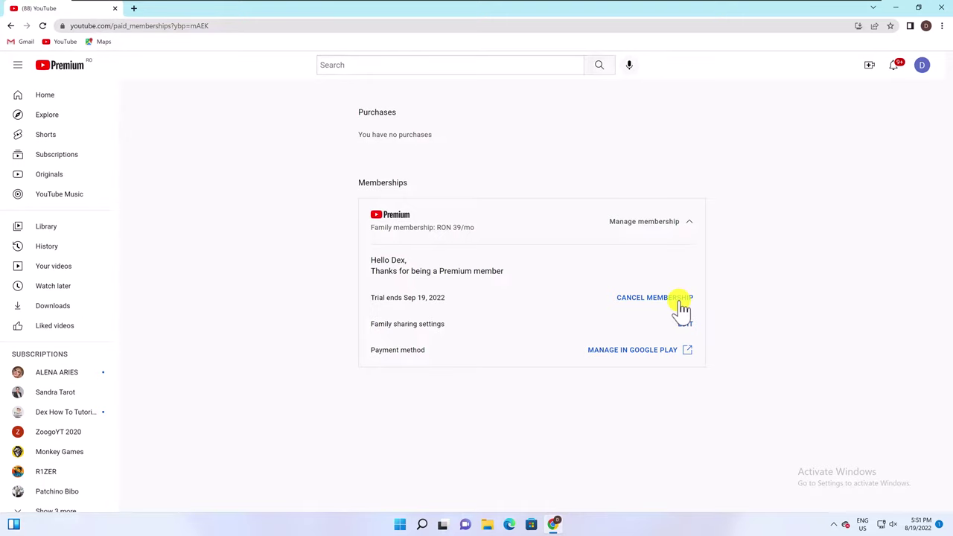
click(683, 305)
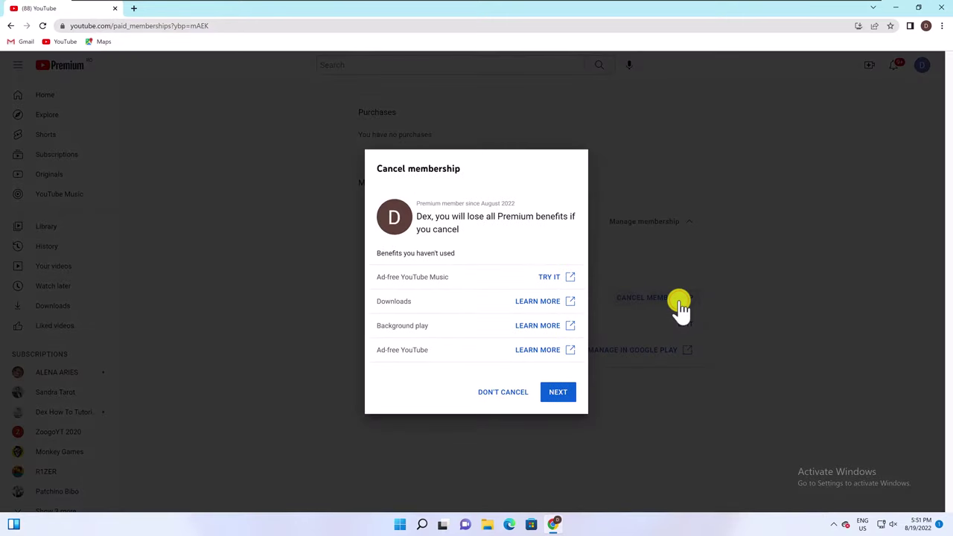
click(555, 393)
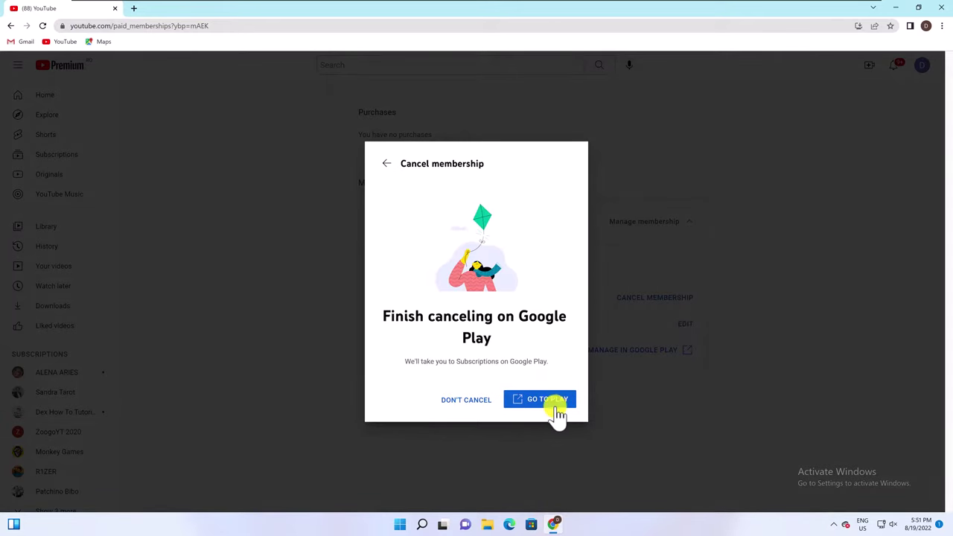
Cancel YouTube Premium Family on Google Play with 'Technical issues' as the reason.
click(560, 402)
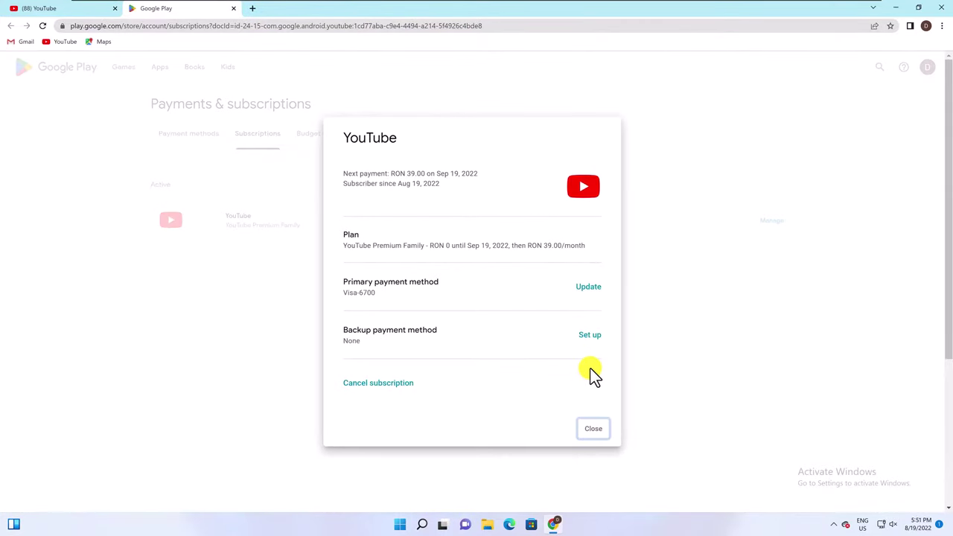
click(385, 385)
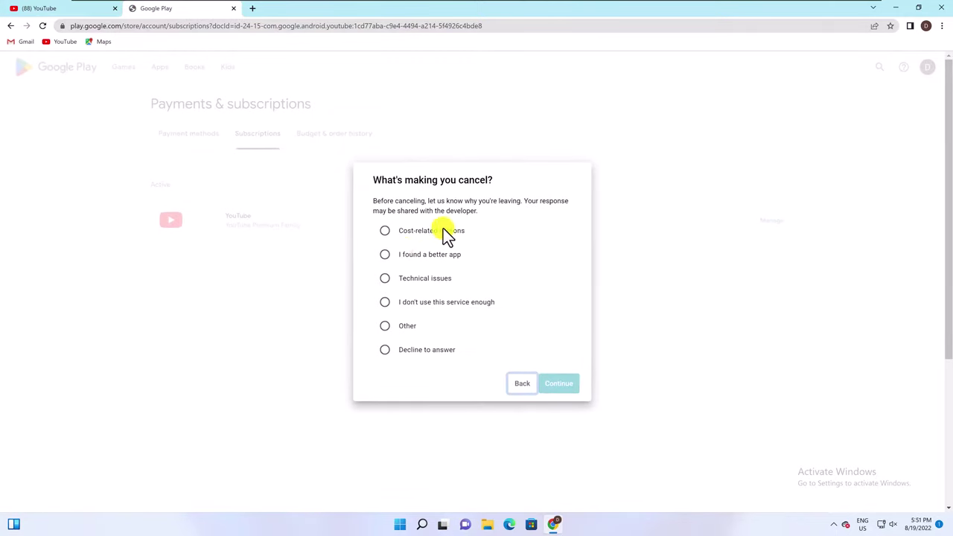
click(394, 278)
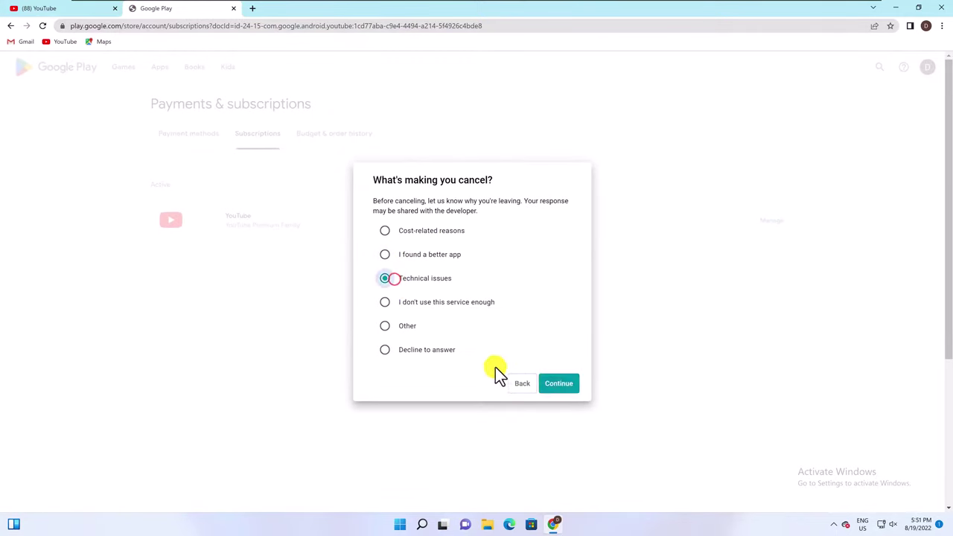
click(555, 384)
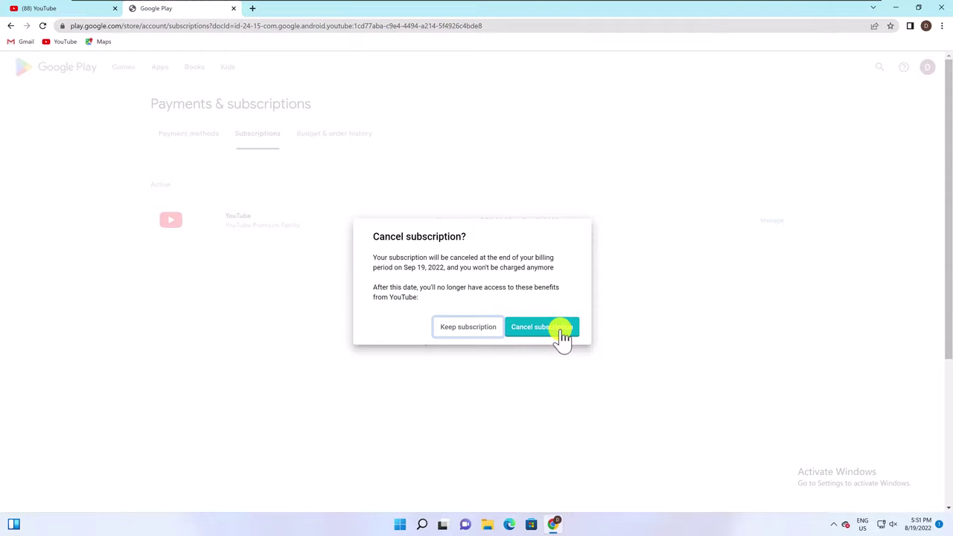
click(563, 328)
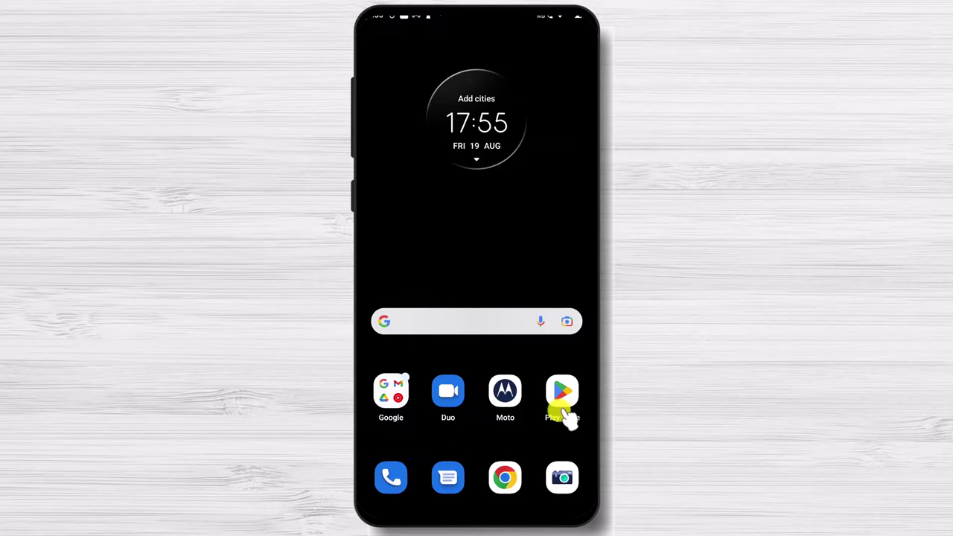
In the Android YouTube app, open Purchases and memberships, then the Premium family plan details.
drag(488, 500, 514, 220)
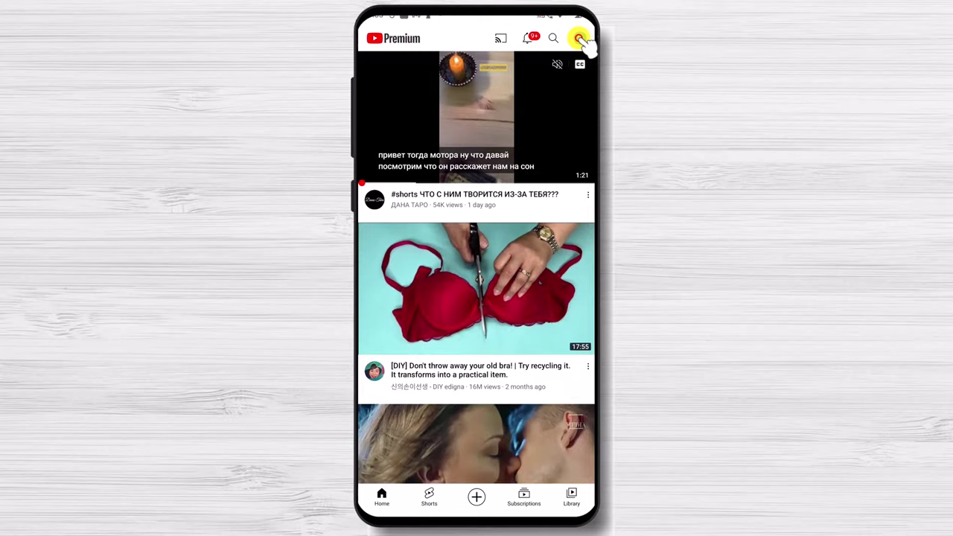
click(581, 38)
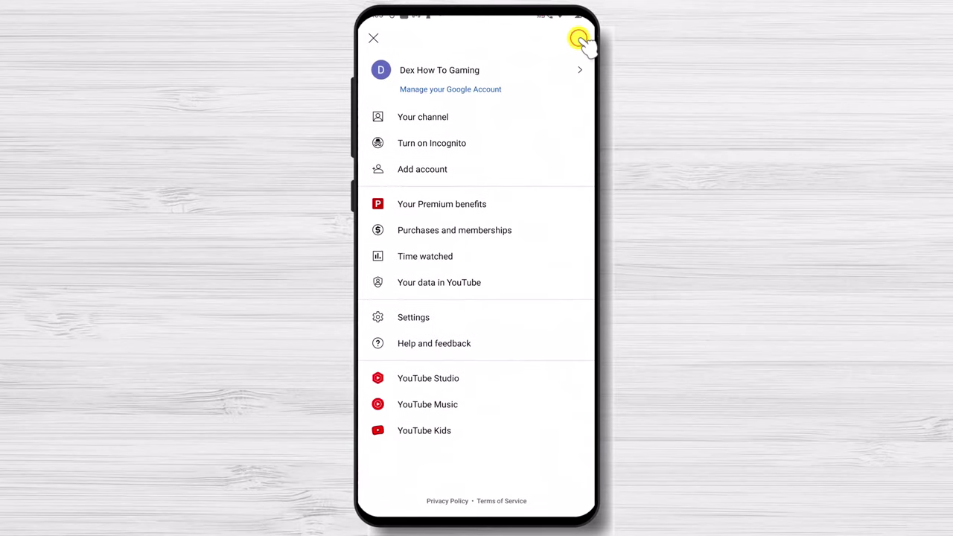
click(470, 232)
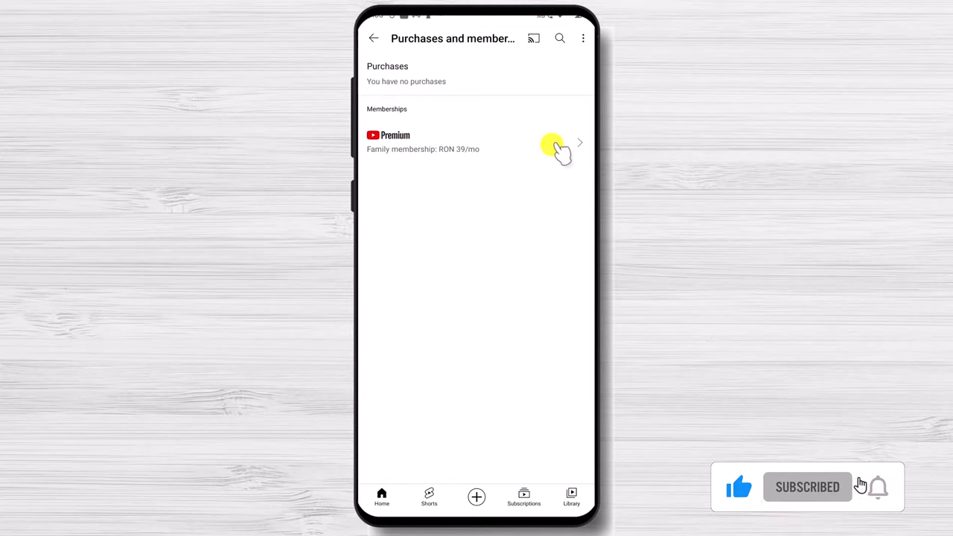
click(557, 147)
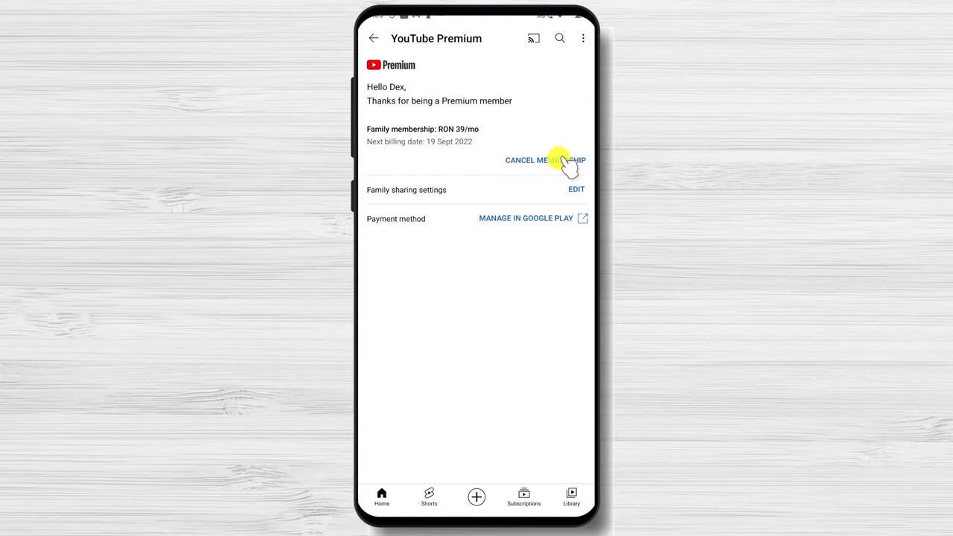
Start cancelling Premium and pass the lost-benefits warning to Google Play.
click(559, 160)
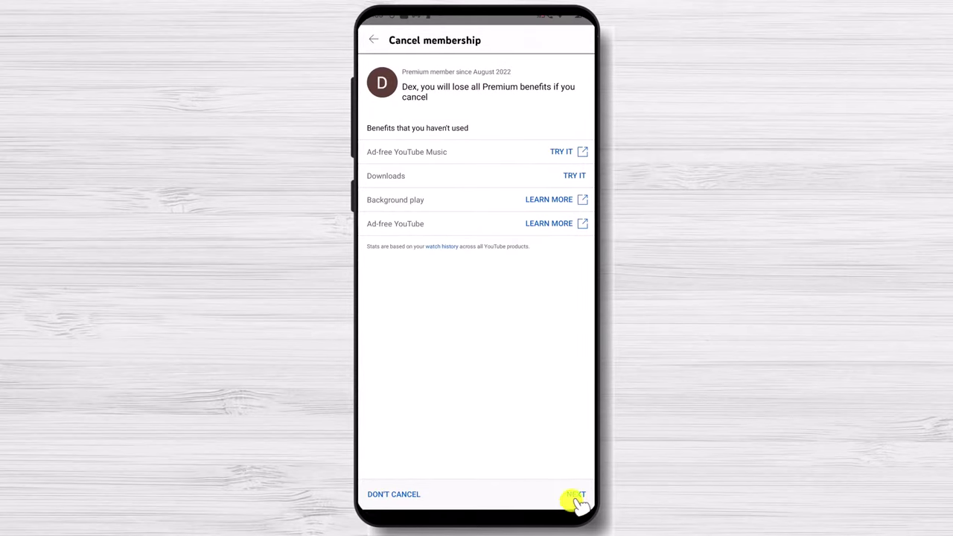
click(576, 495)
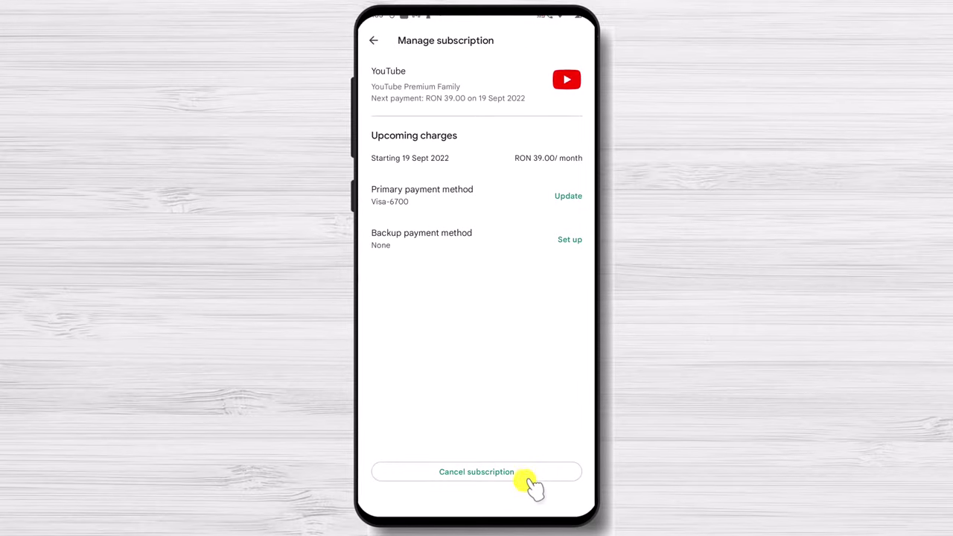
Cancel YouTube Premium Family in the Play Store, citing 'I found a better app'.
click(526, 481)
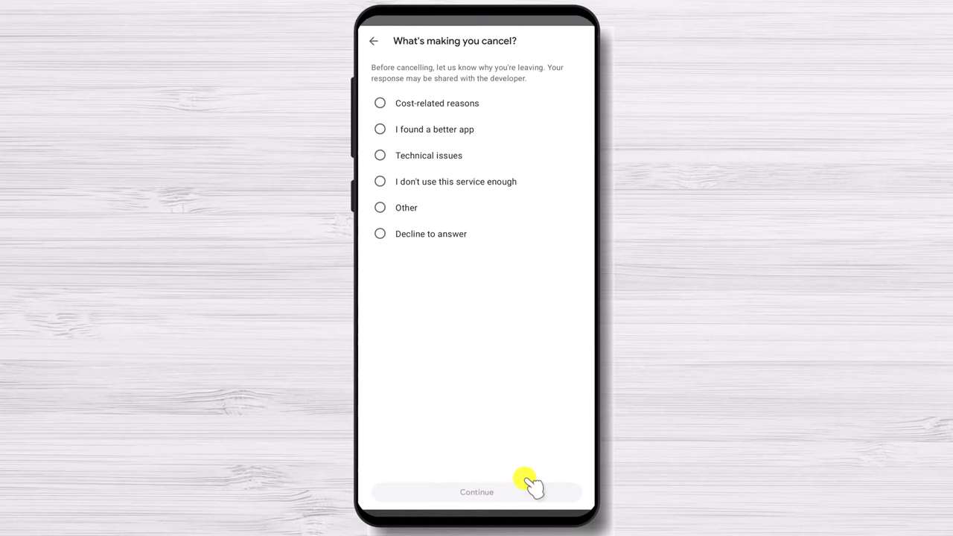
click(440, 129)
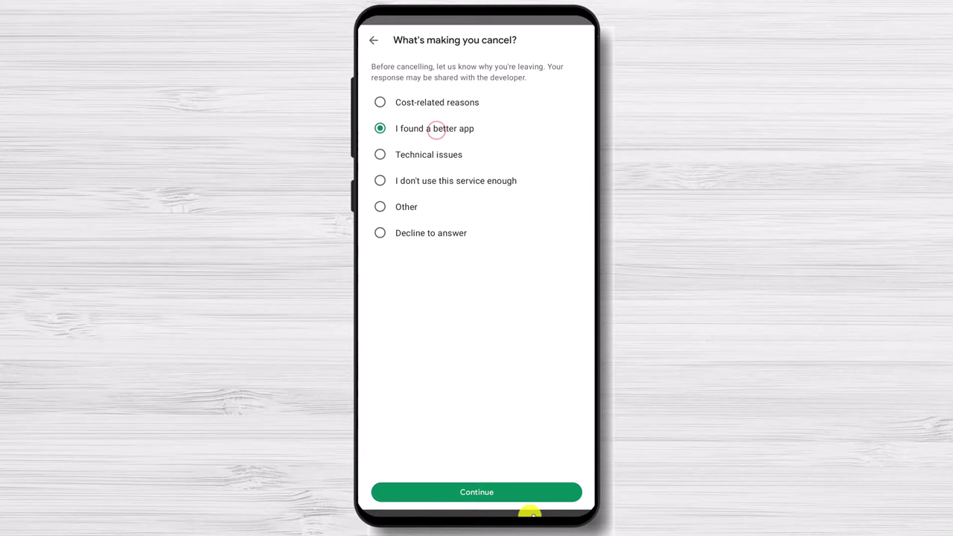
click(529, 494)
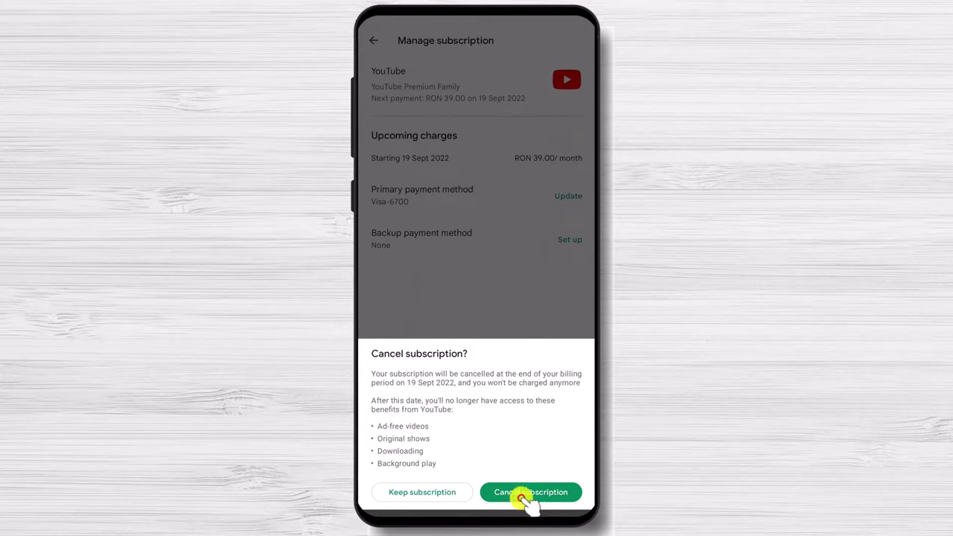
click(523, 495)
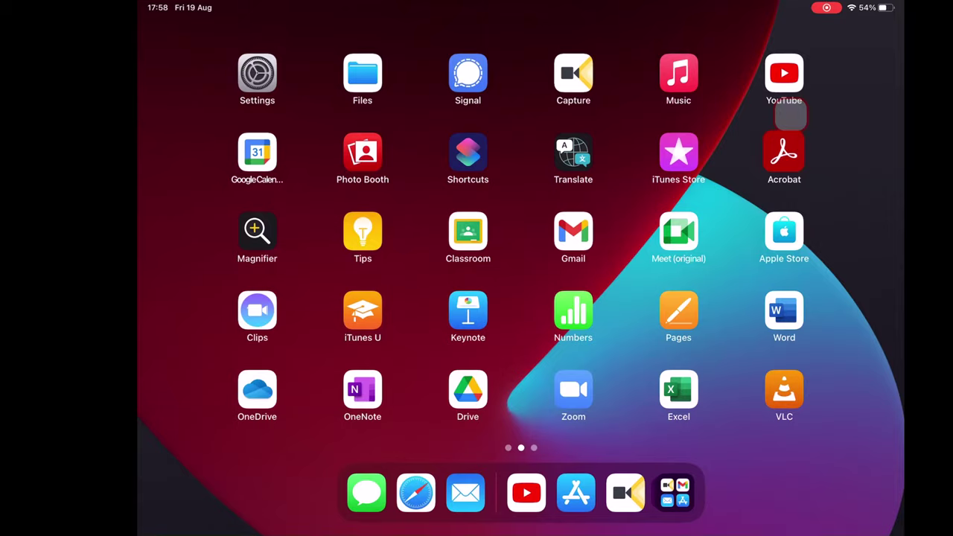
In the iPad YouTube app, open Premium details, then Manage Apple Subscriptions.
click(785, 73)
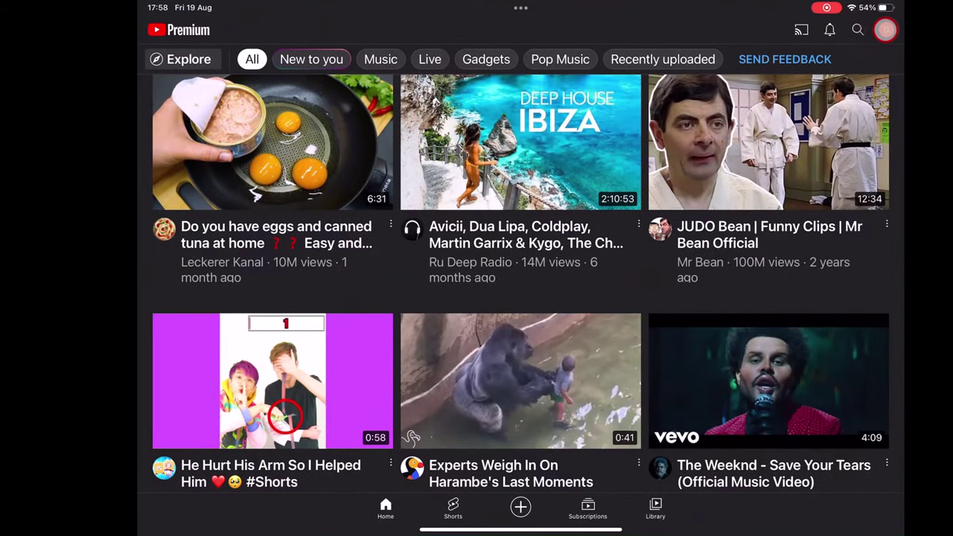
click(886, 30)
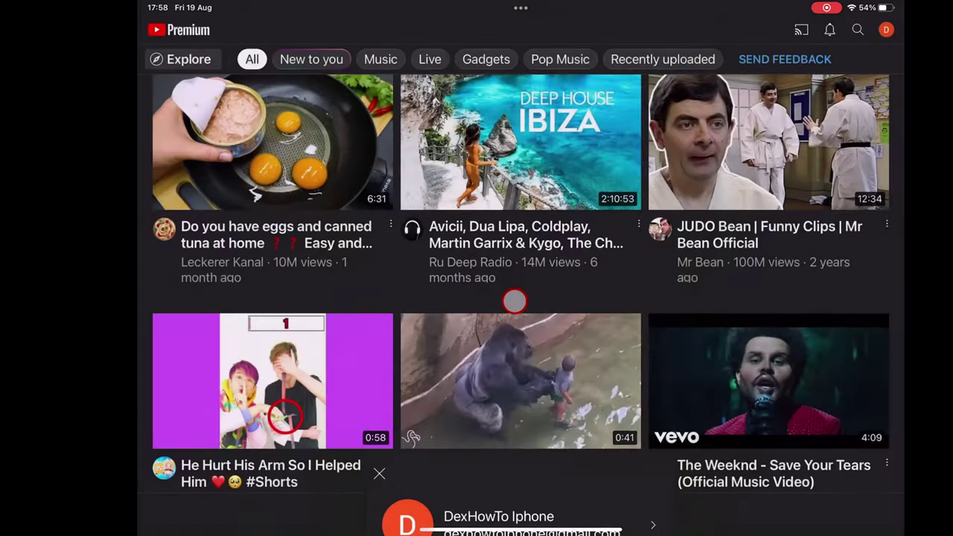
click(514, 304)
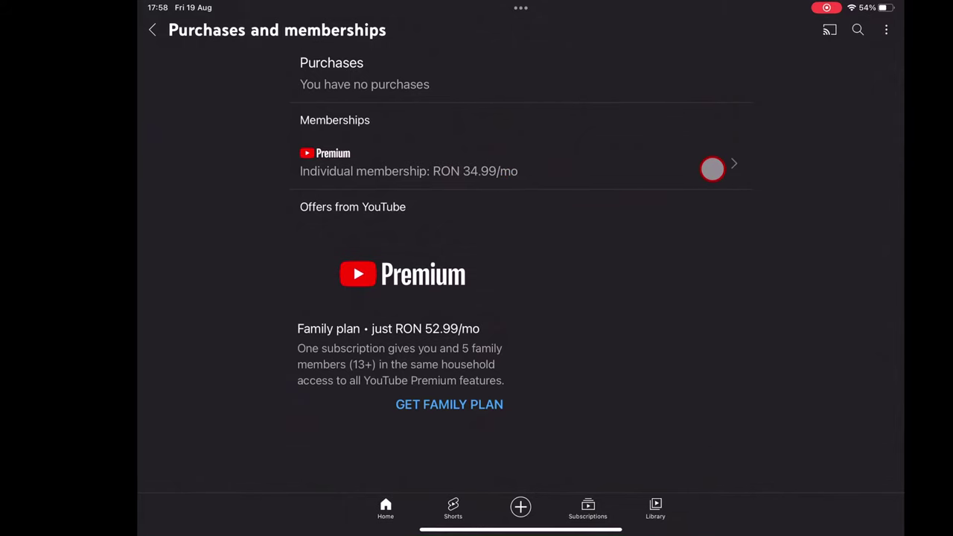
click(712, 169)
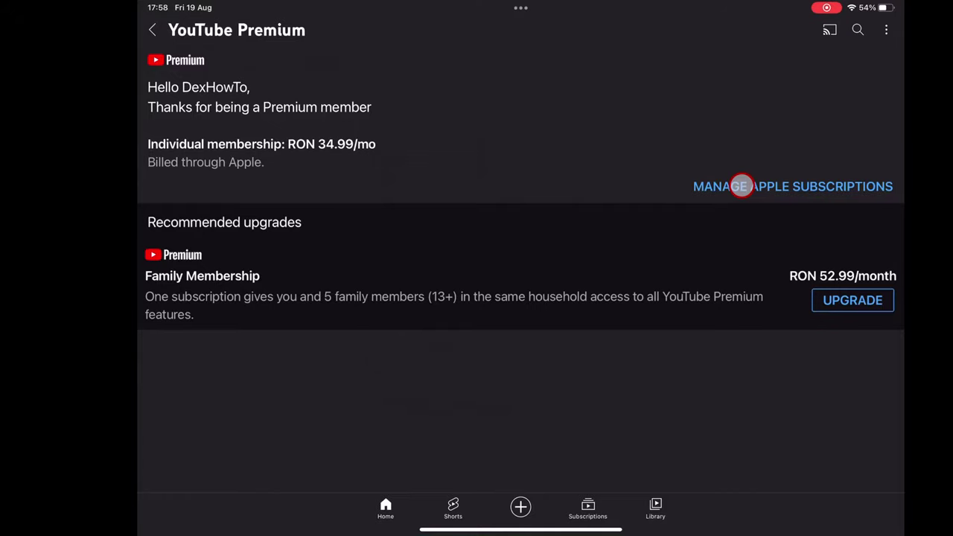
click(742, 186)
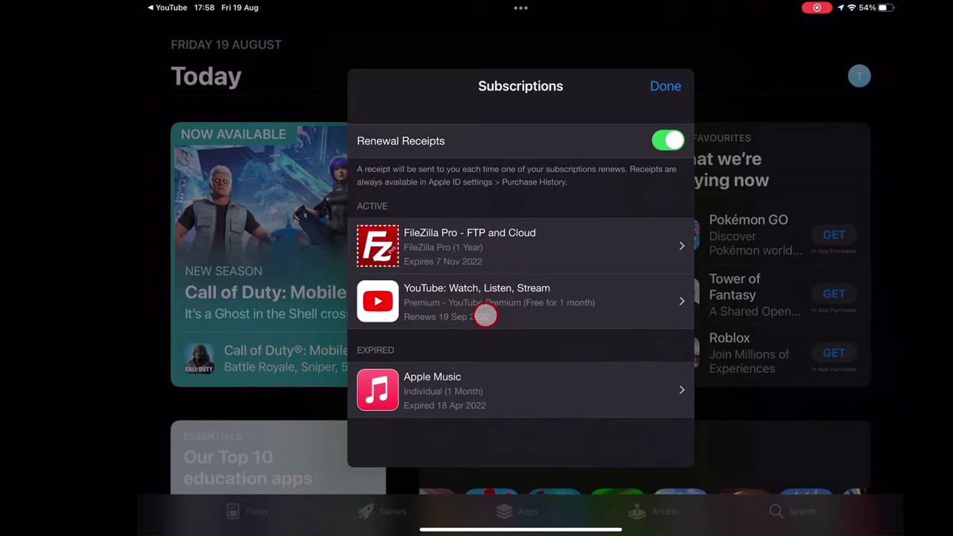
Cancel the YouTube Premium App Store subscription, leaving it expiring 19 Sep 2022.
click(485, 315)
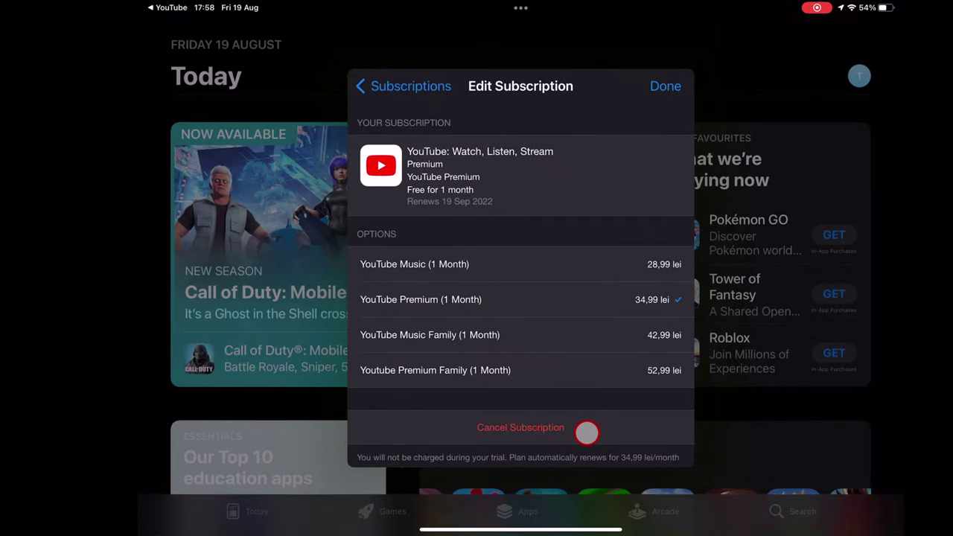
click(584, 430)
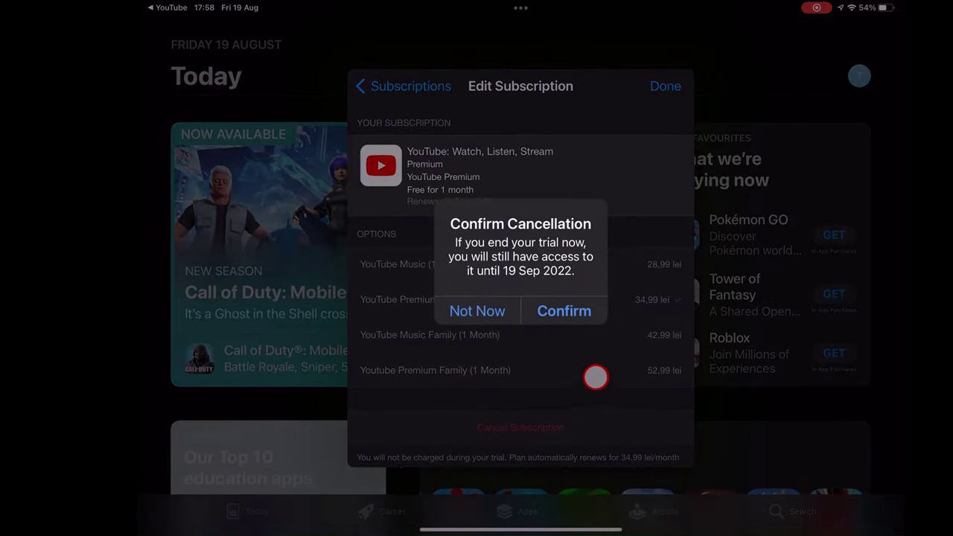
click(558, 310)
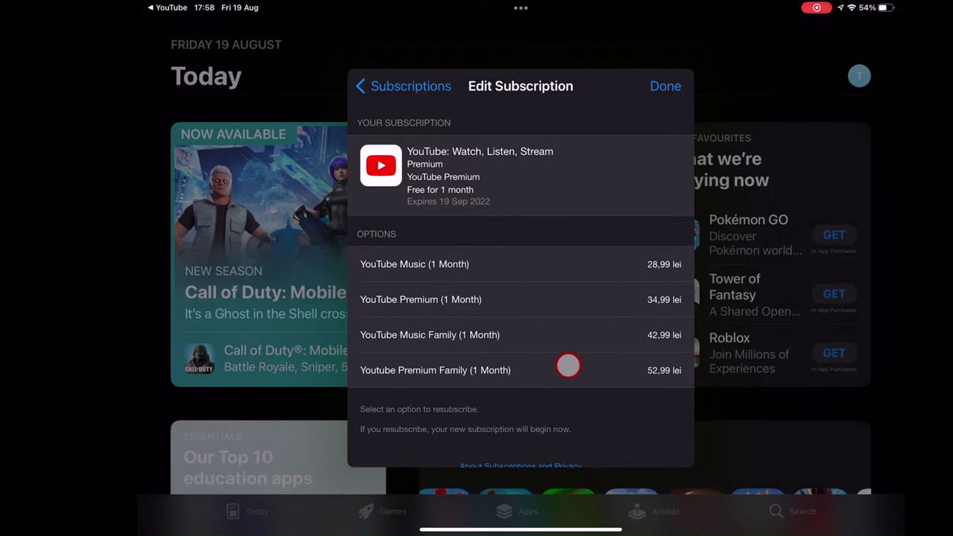
scroll(556, 425, down, 1)
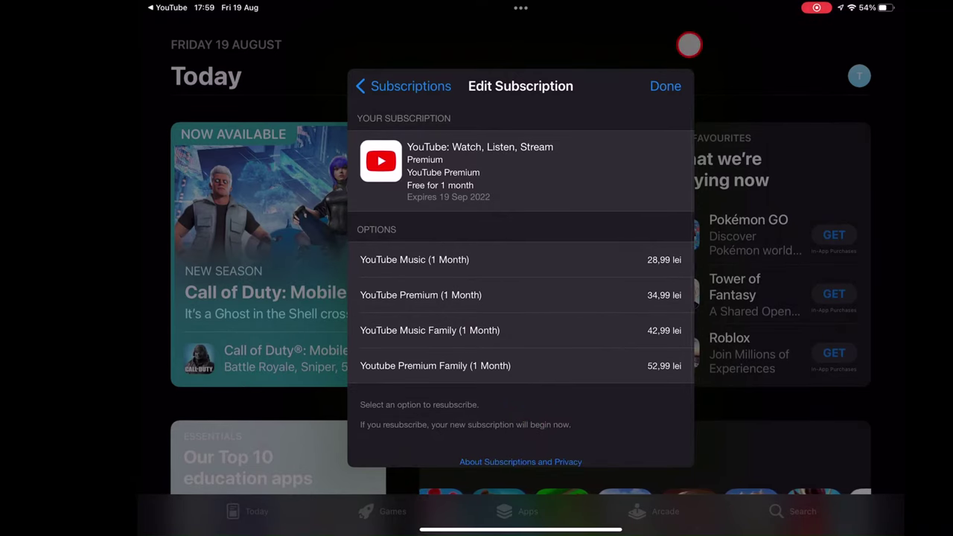
click(668, 85)
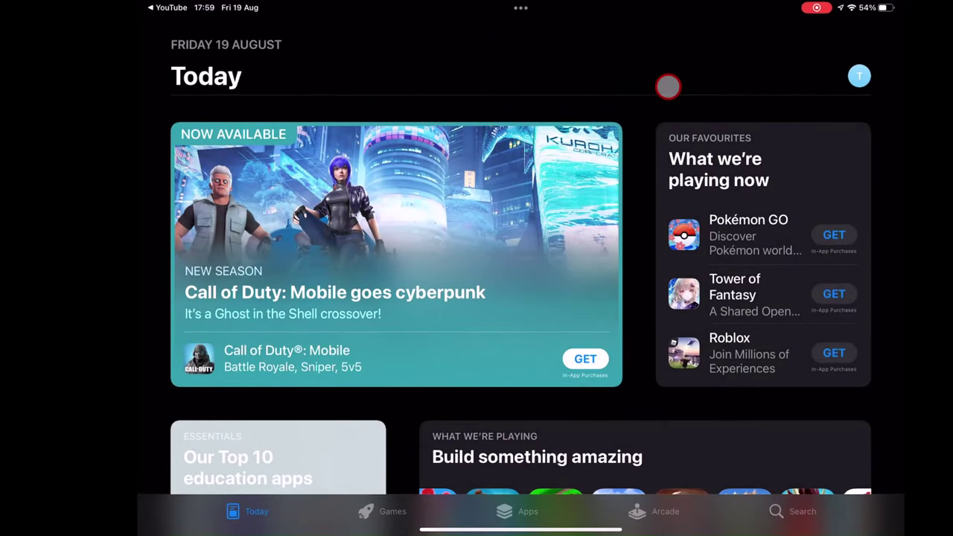